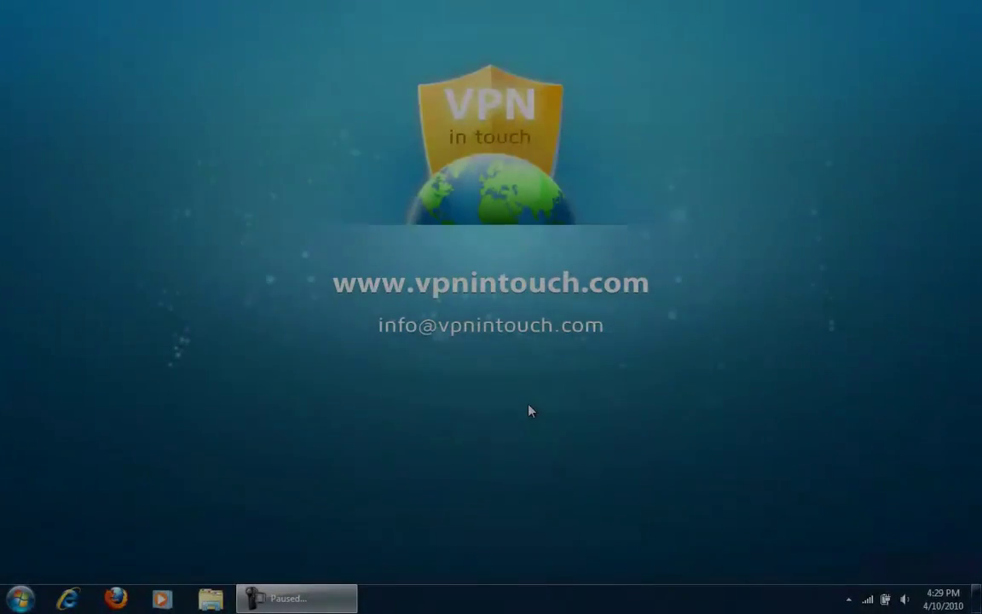
Step: Open the Control Panel and show all its items as small icons
key(F9)
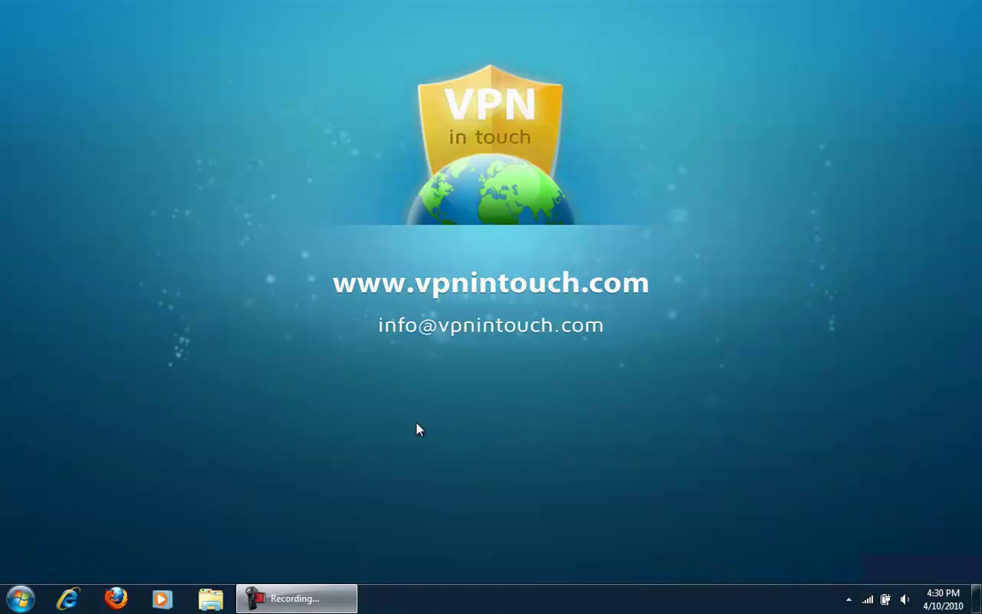
click(10, 600)
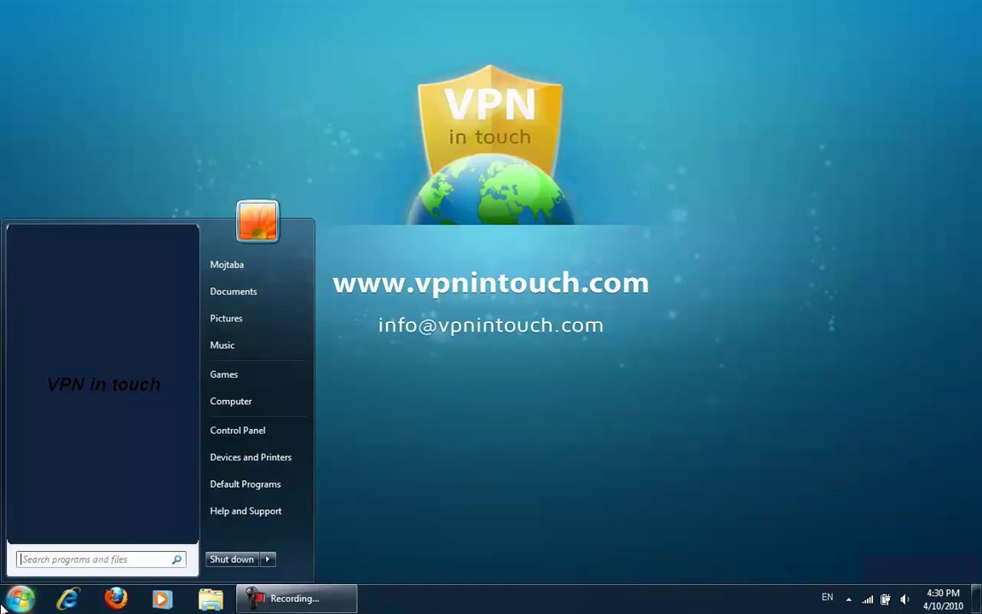
click(278, 433)
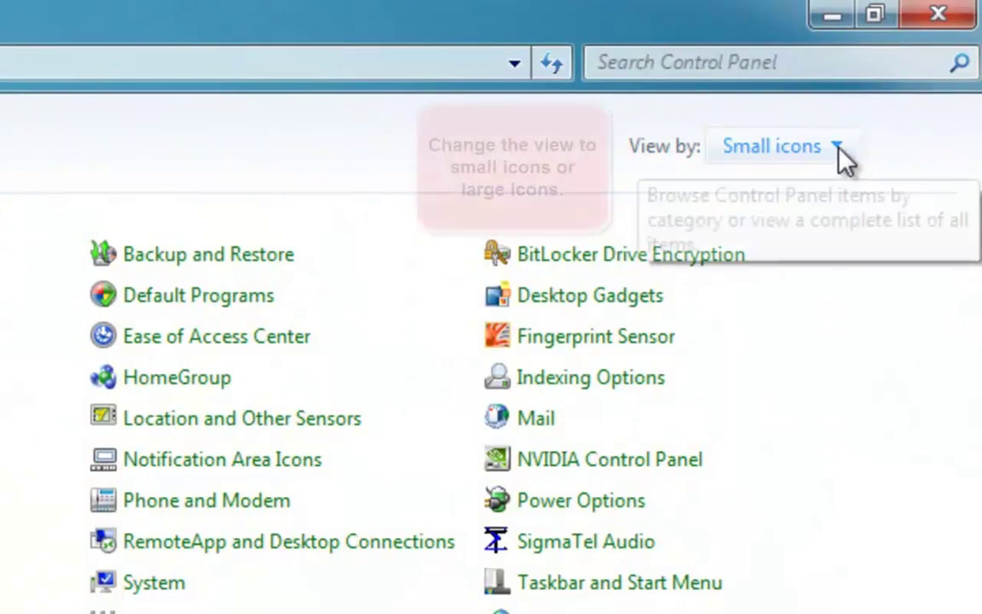
click(837, 150)
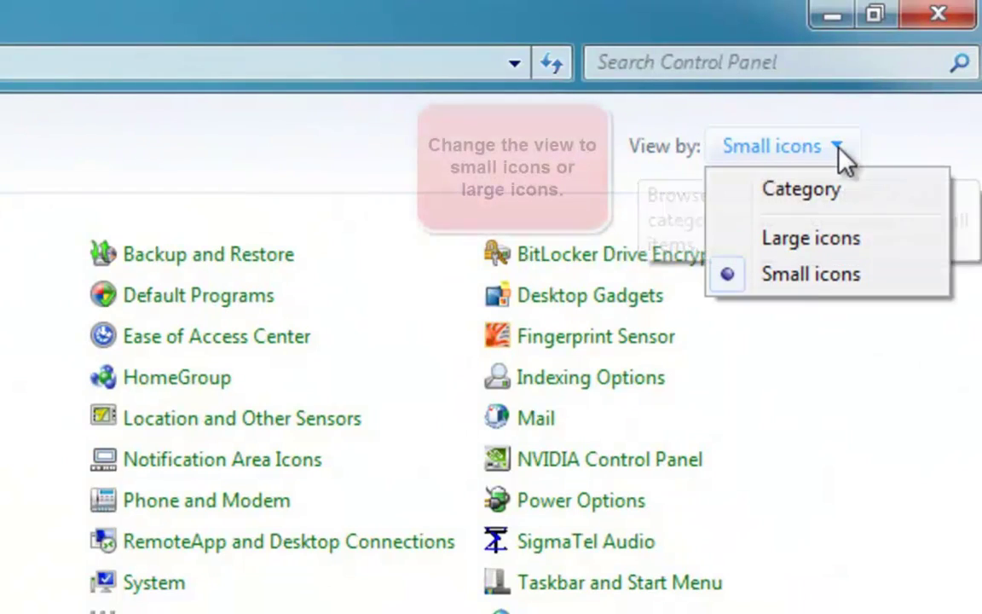
click(802, 276)
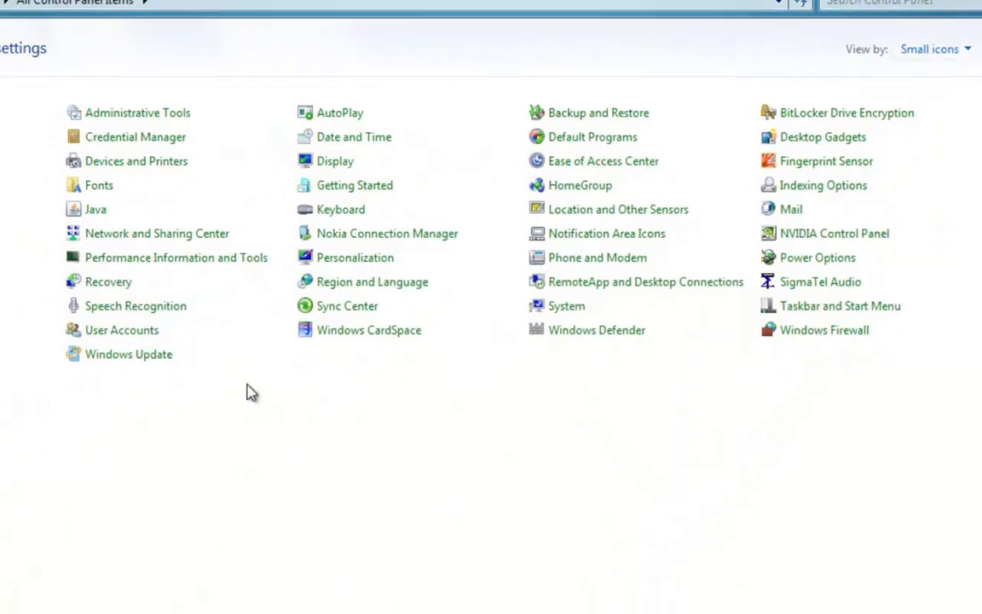
Step: In the Network and Sharing Center, start setting up a new workplace connection that uses the existing Internet connection (VPN)
click(169, 240)
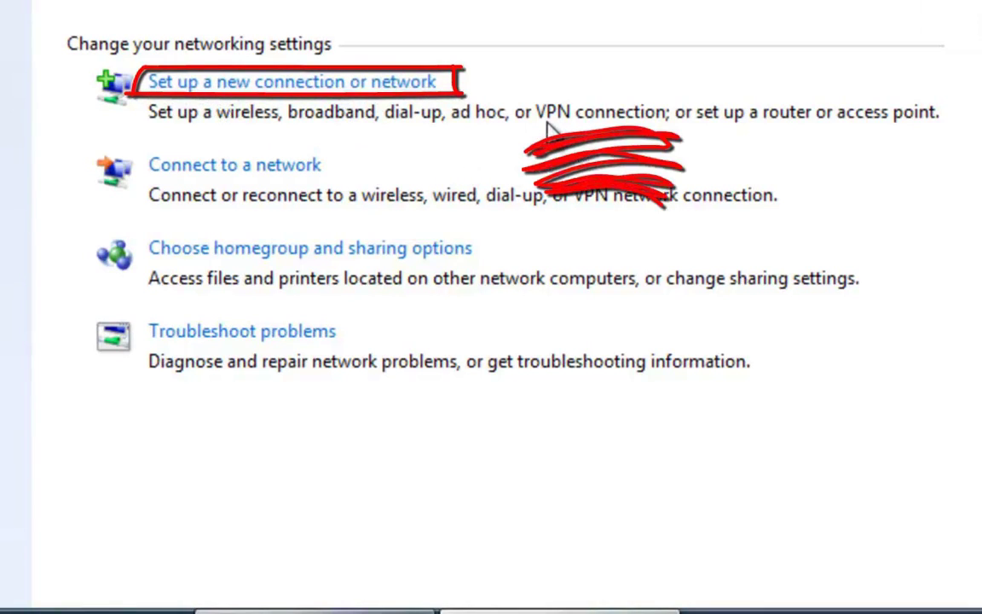
click(285, 88)
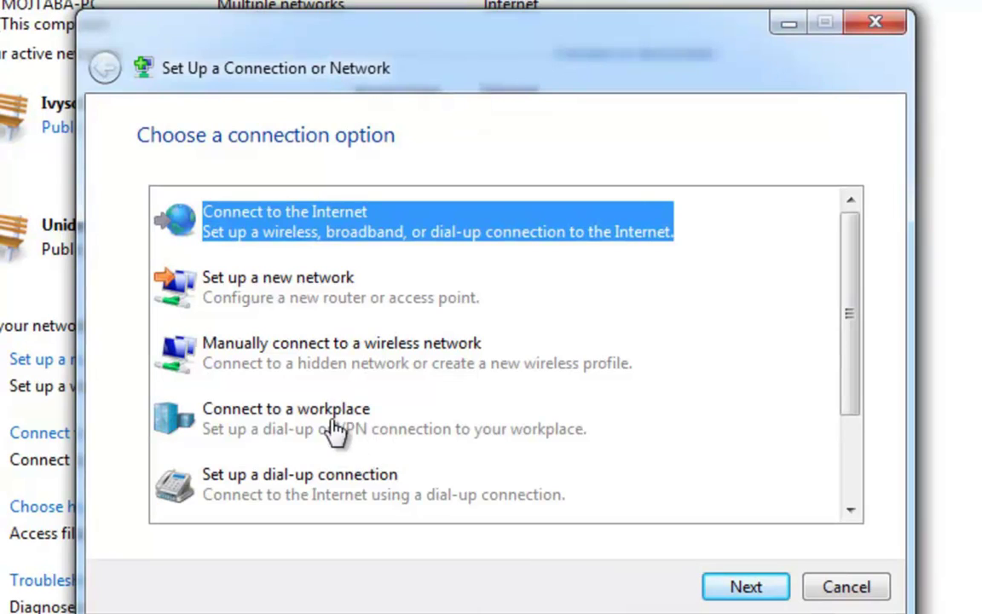
click(233, 419)
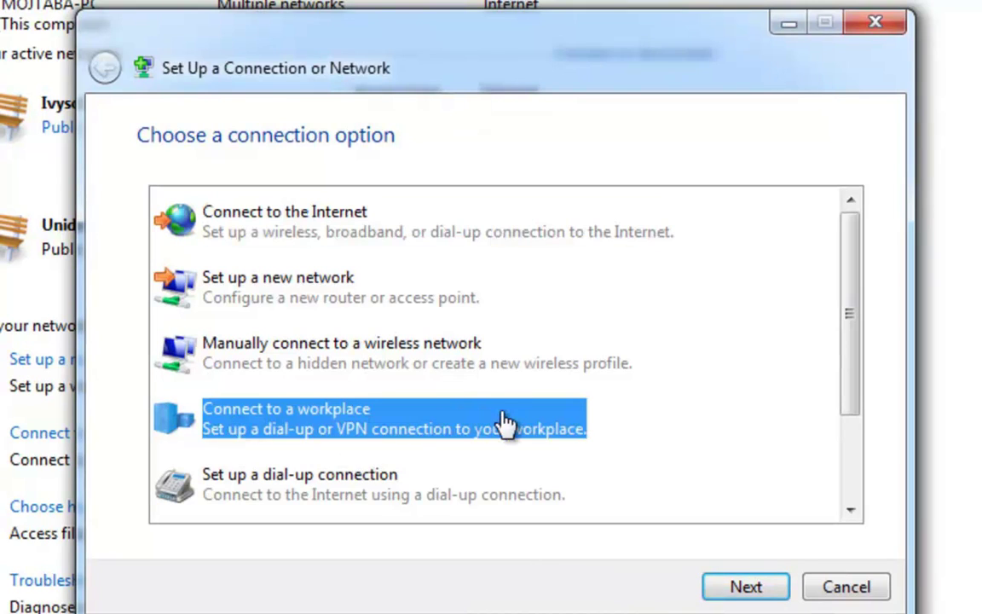
click(734, 588)
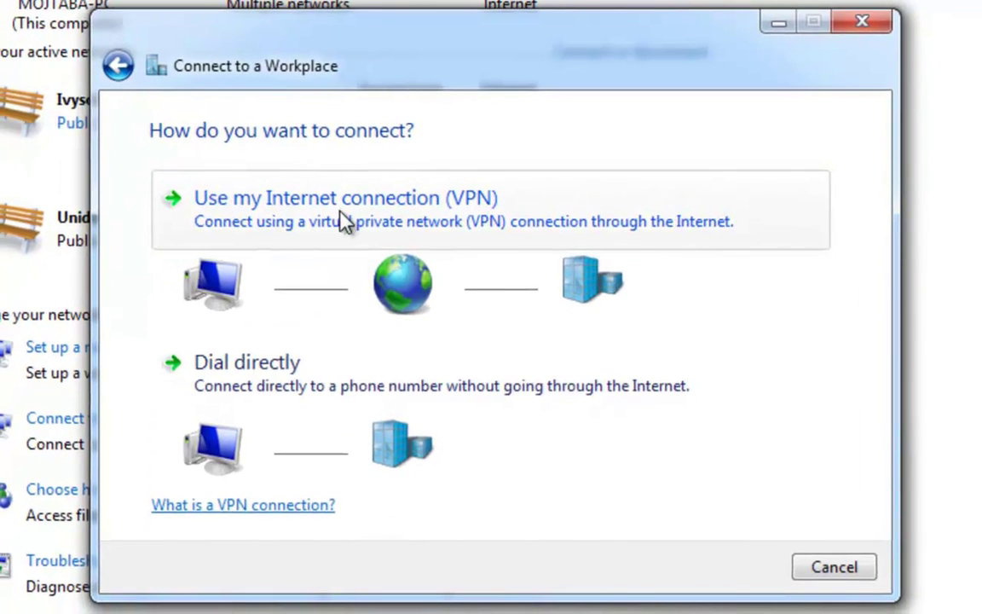
click(344, 209)
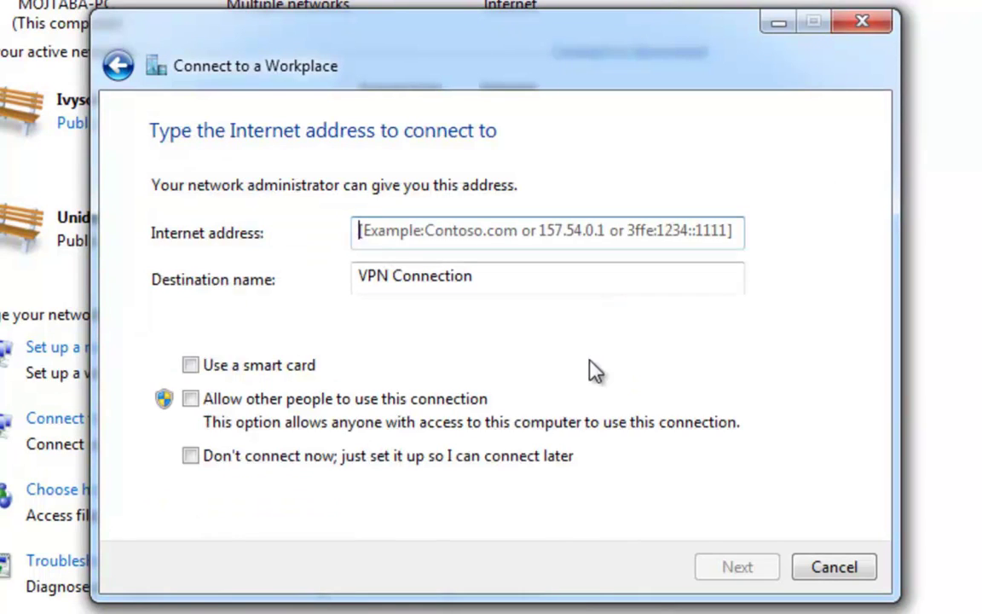
Step: Enter server.vpnintouch.com as the Internet address of the VPN connection
text(ser)
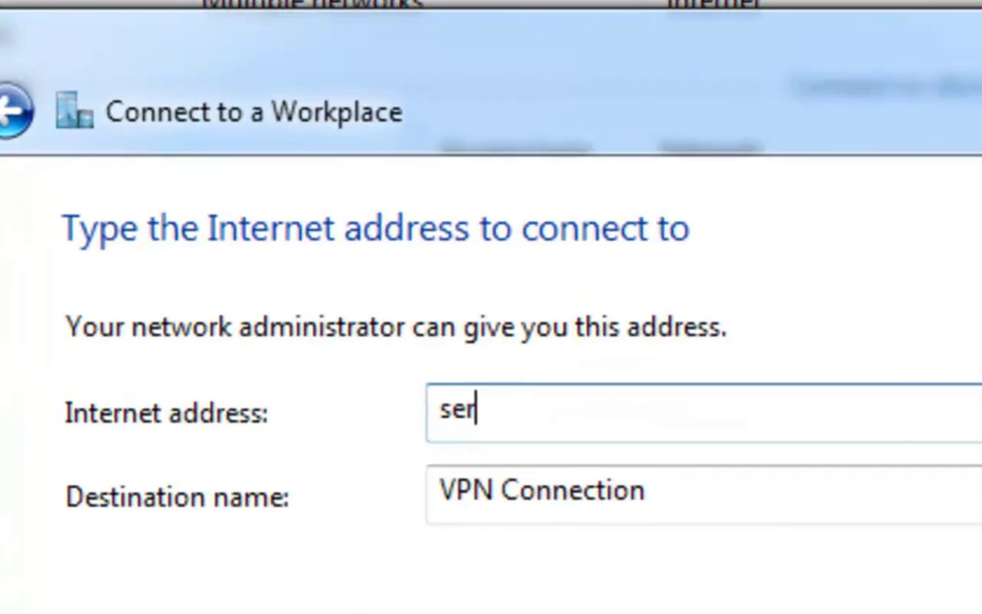
text(ver.)
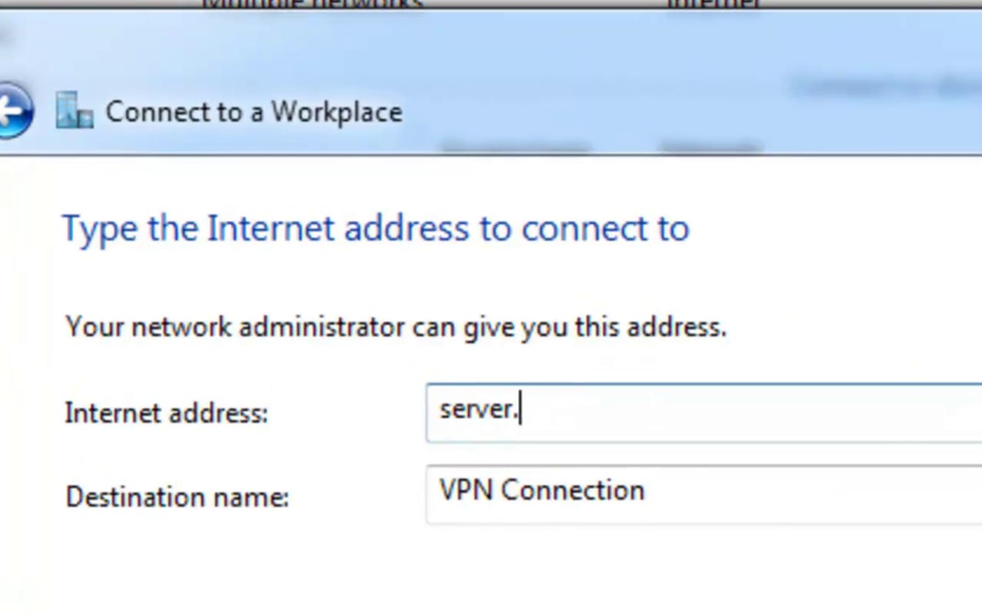
text(vpnint)
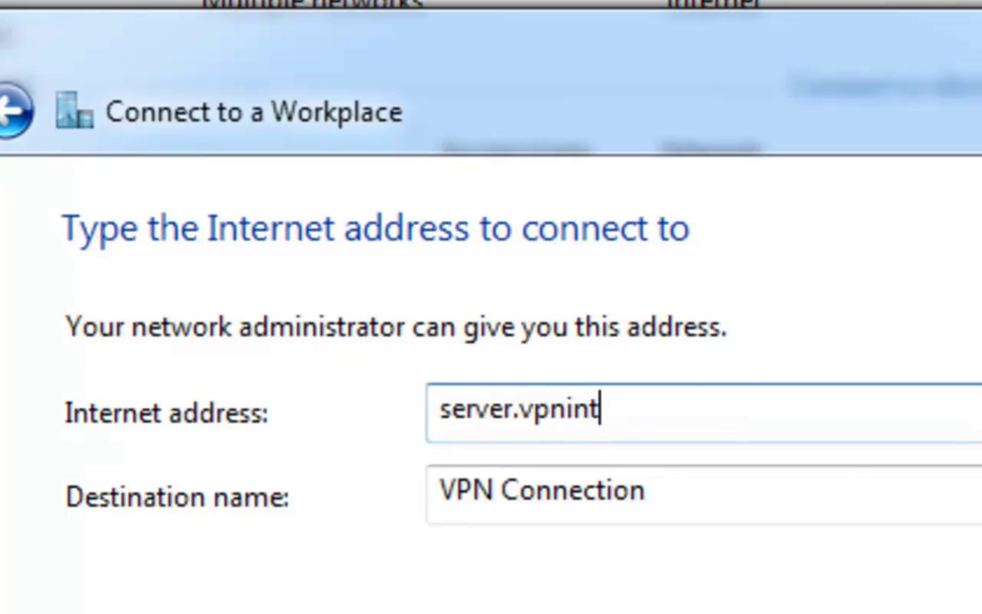
text(ouch)
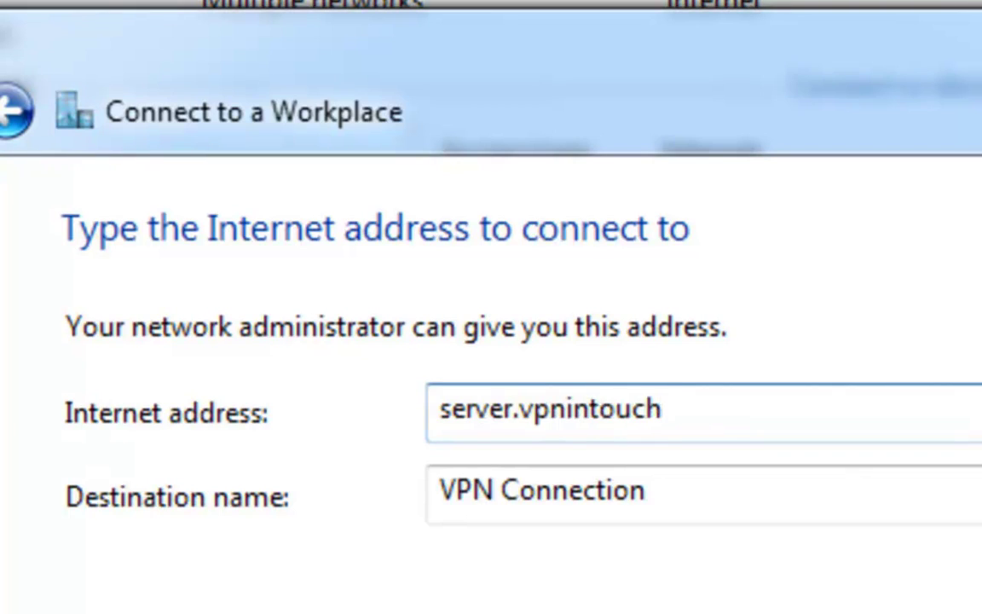
text(.com)
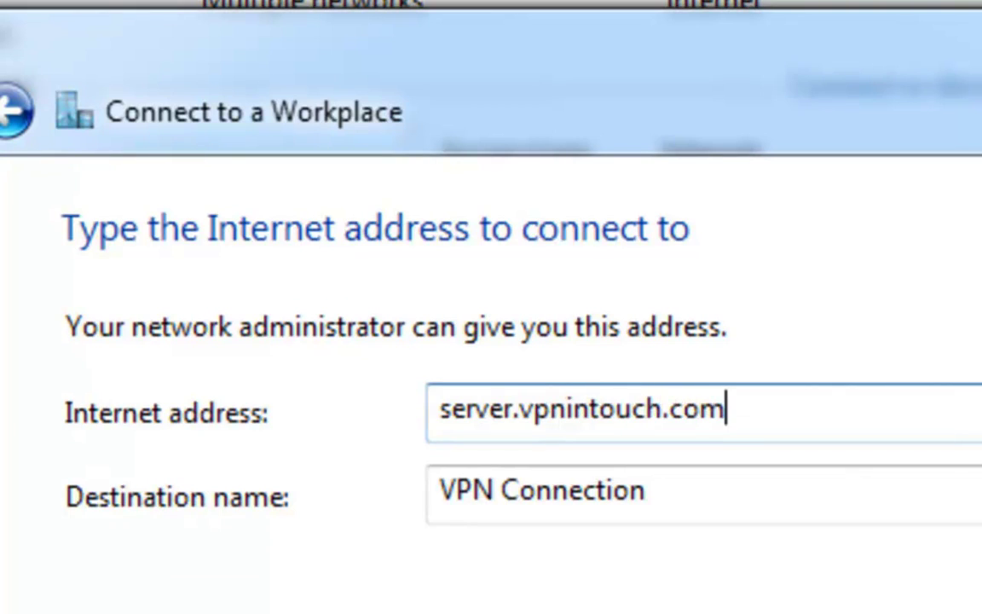
Step: Name the destination "VPN in touch" and choose to set the connection up without connecting now
key(Tab)
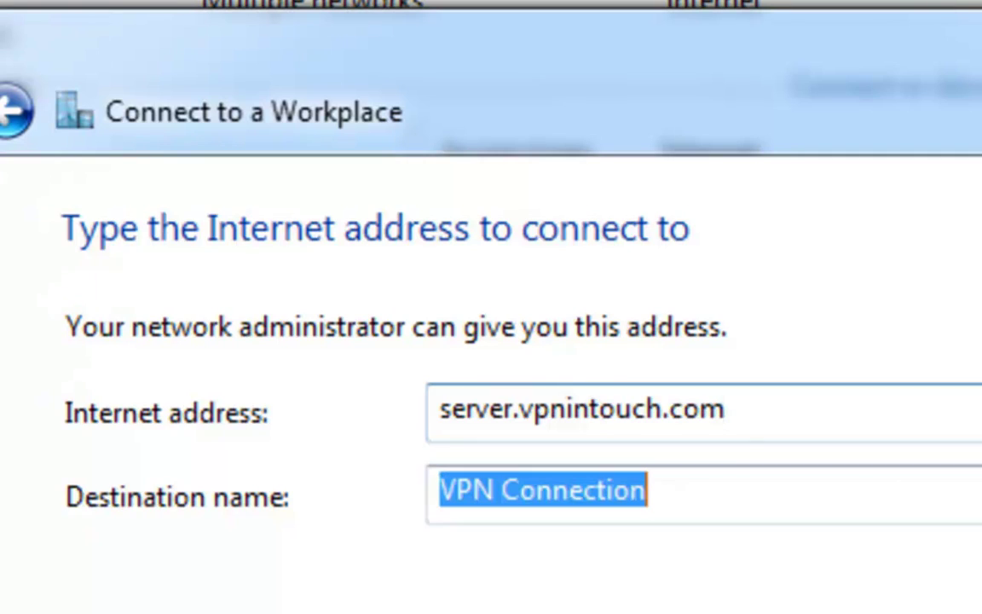
text(VP)
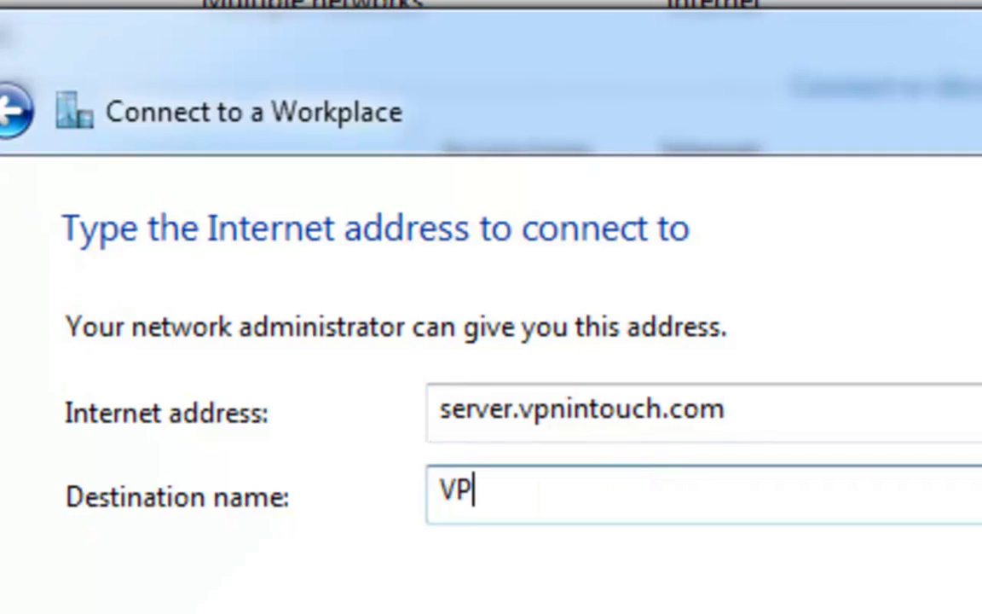
text(N in )
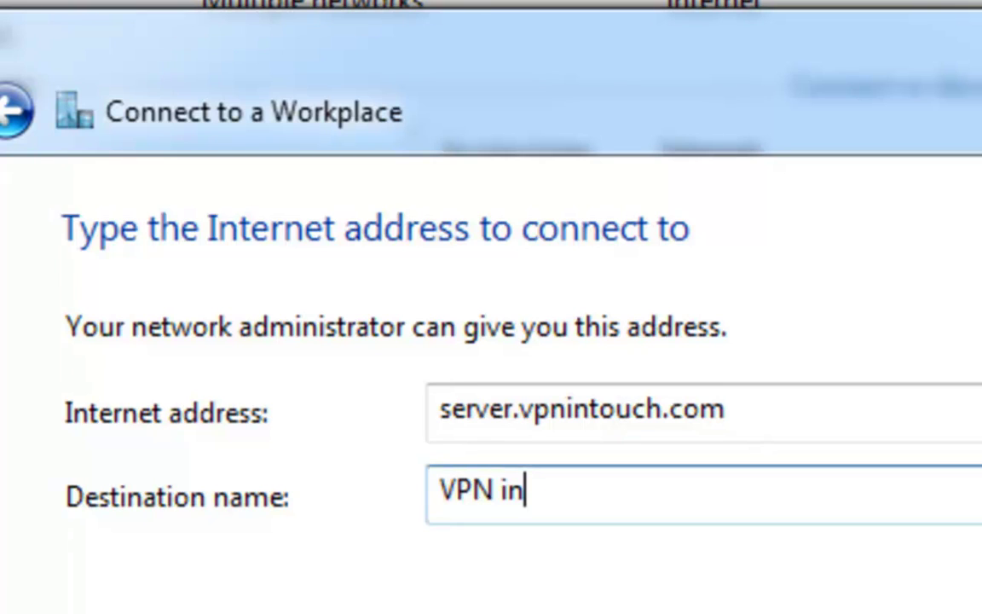
text(tou)
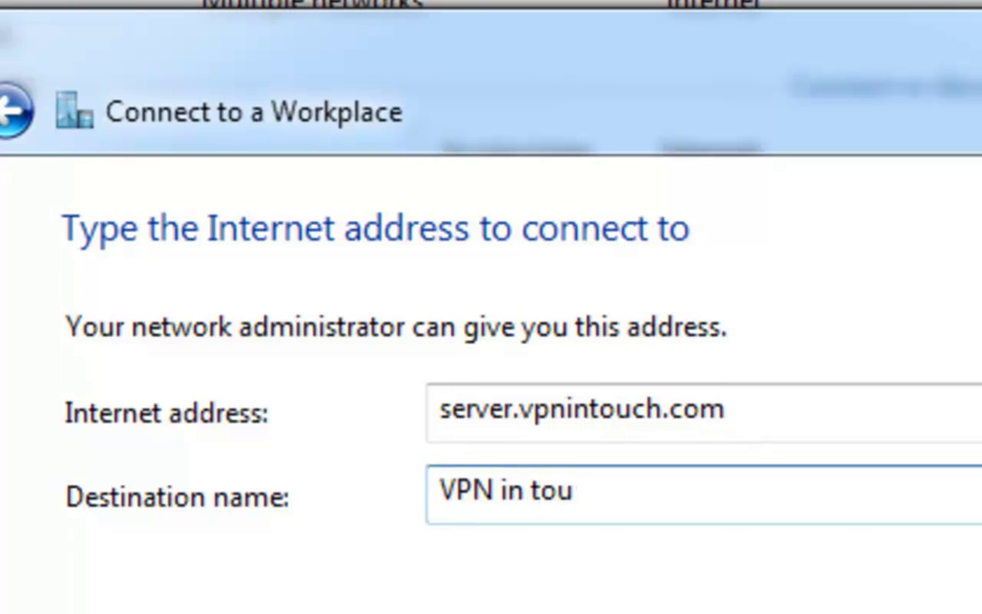
text(ch)
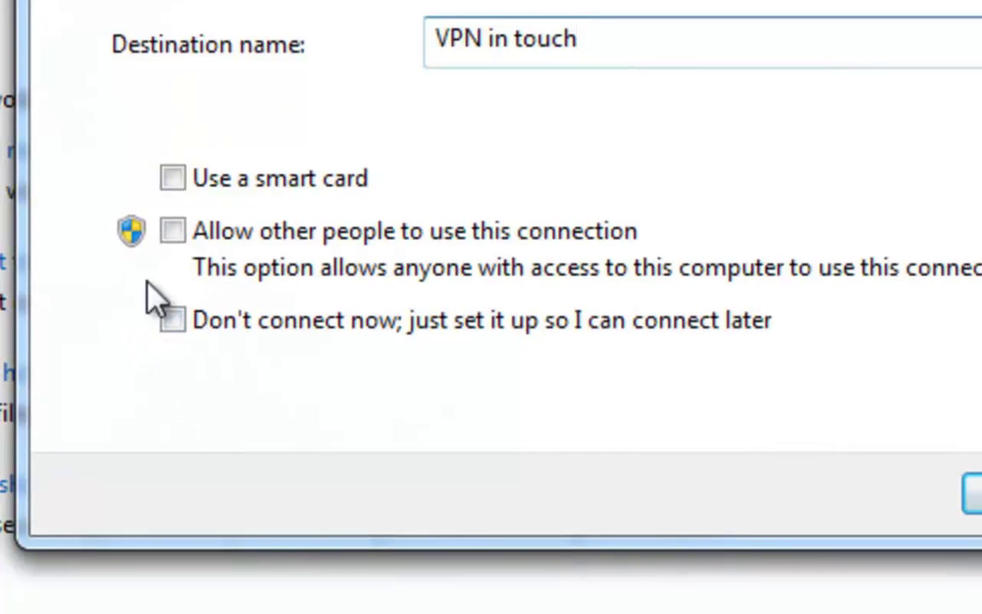
click(175, 324)
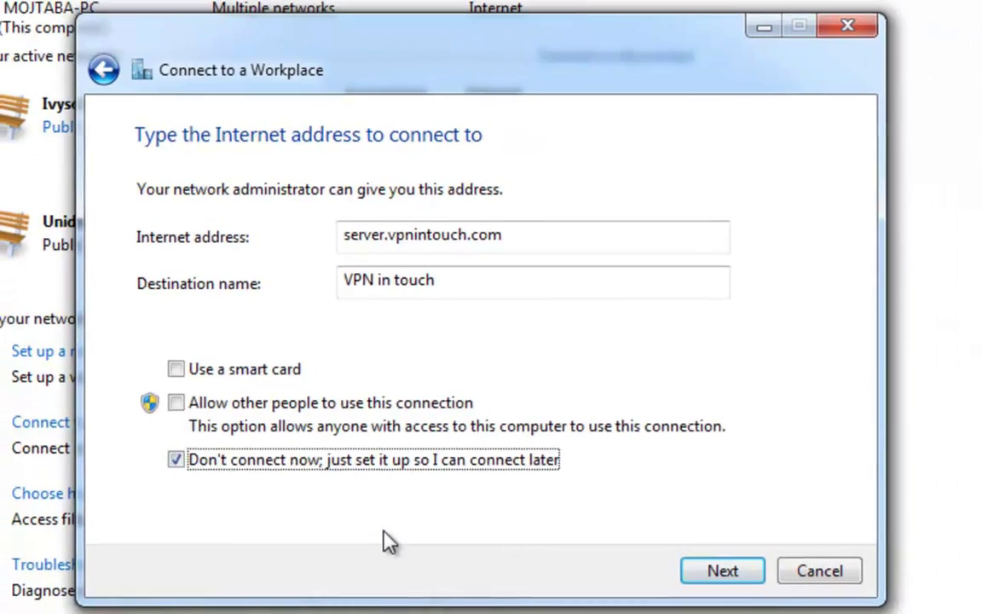
click(747, 583)
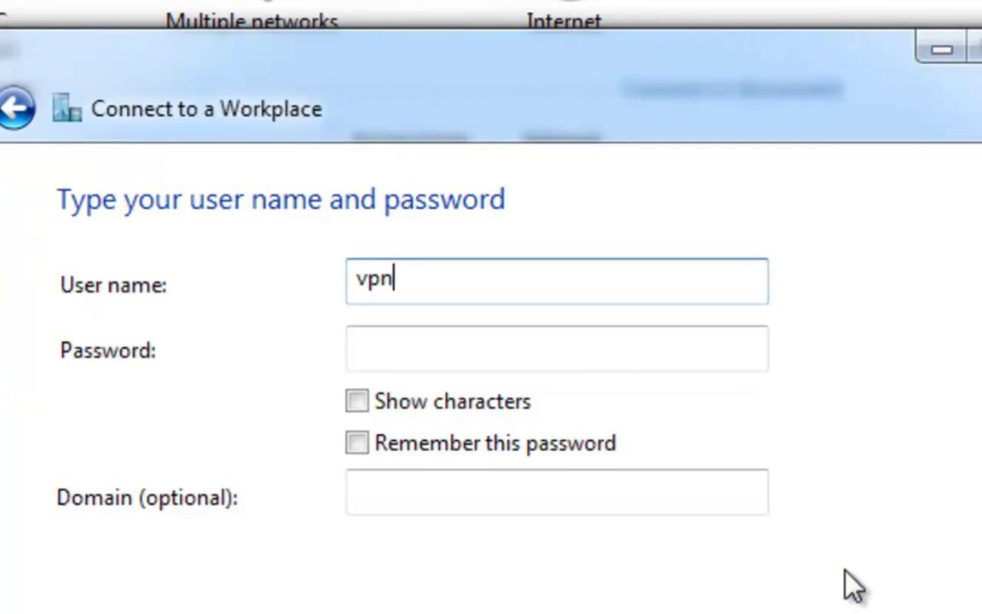
Step: Enter the VPN user name and password, have the password remembered, and create the connection without connecting
text(vpnintouchuser)
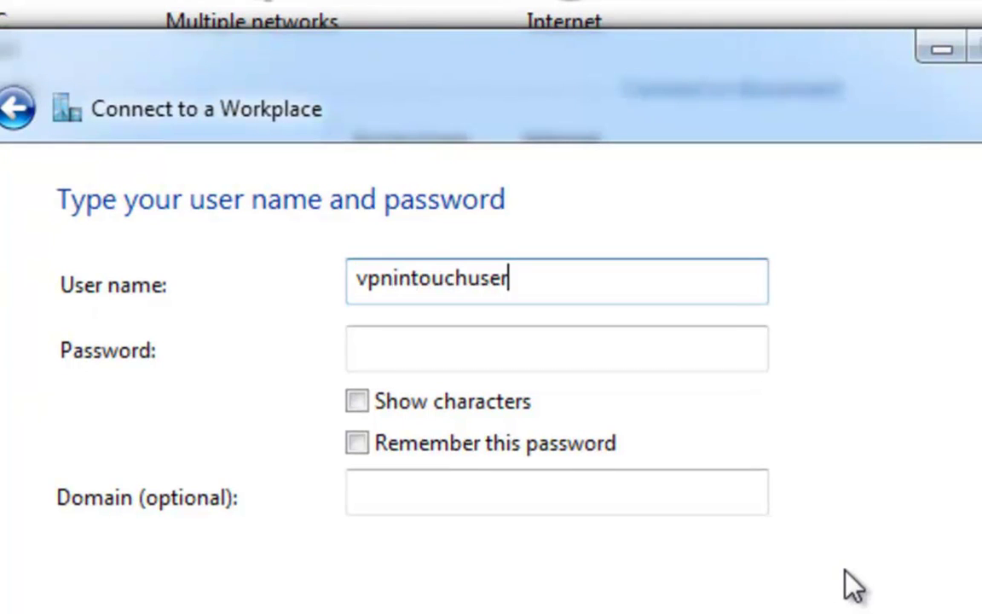
key(Tab)
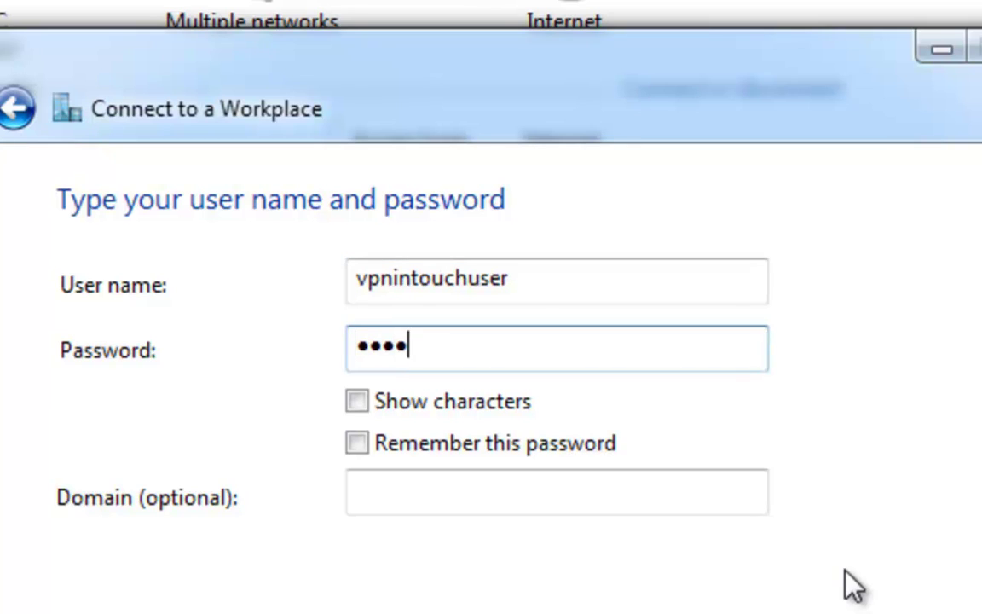
text(•••••••••••)
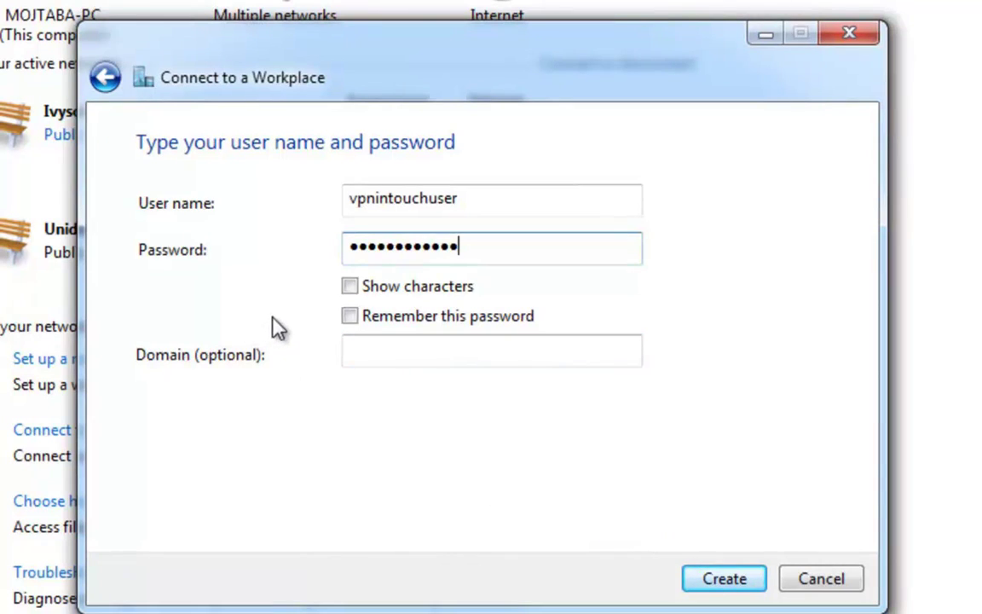
click(350, 317)
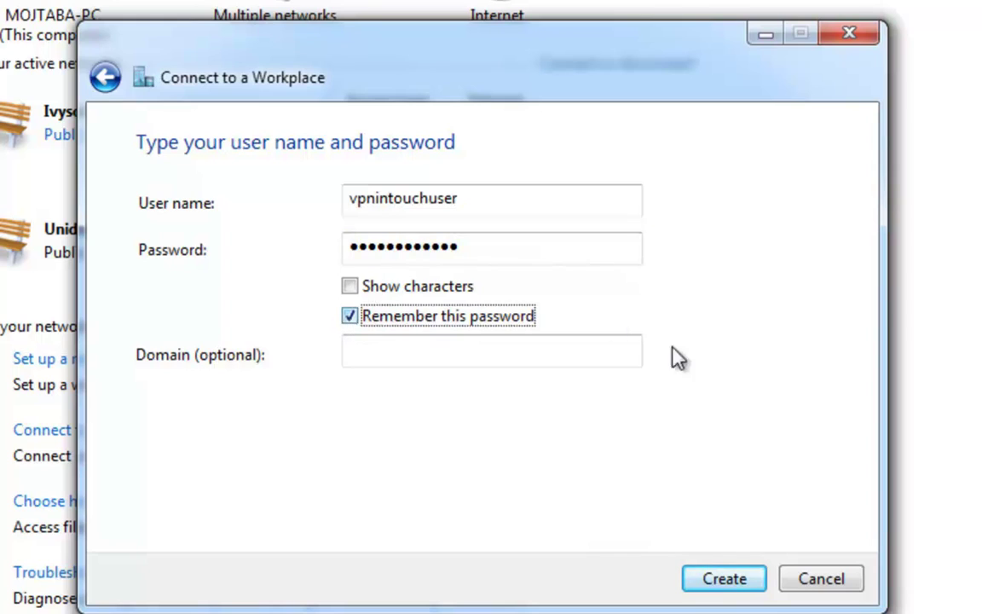
click(719, 585)
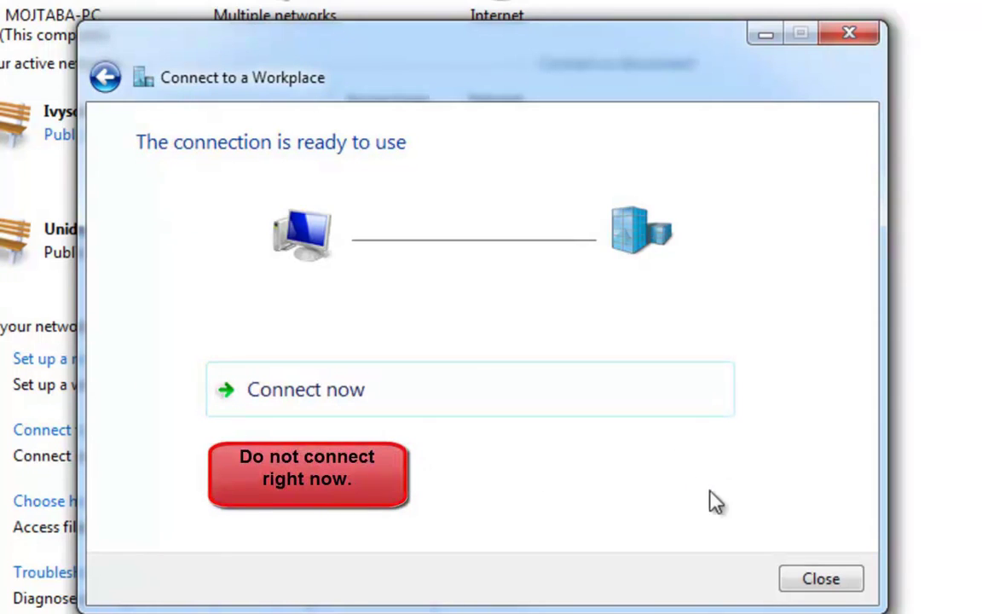
click(816, 581)
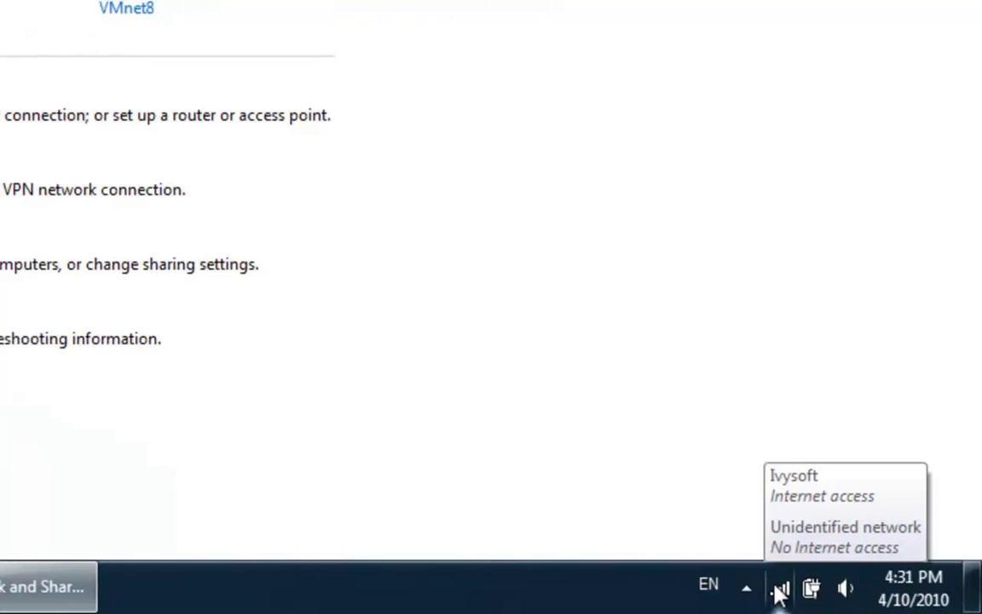
Step: Set the type of VPN to Point to Point Tunneling Protocol (PPTP) in the security properties of the VPN in touch connection
click(779, 589)
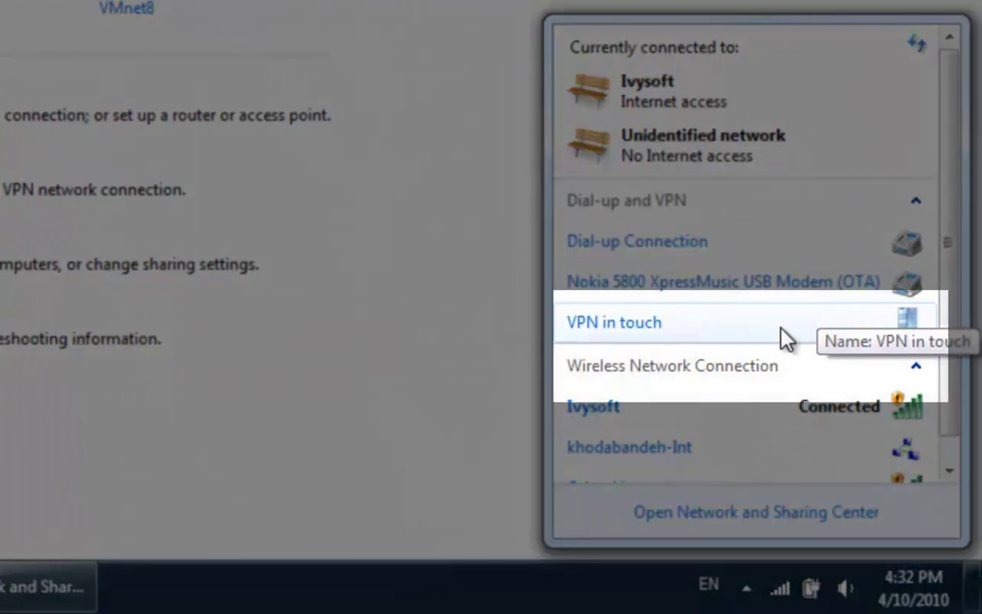
click(729, 333)
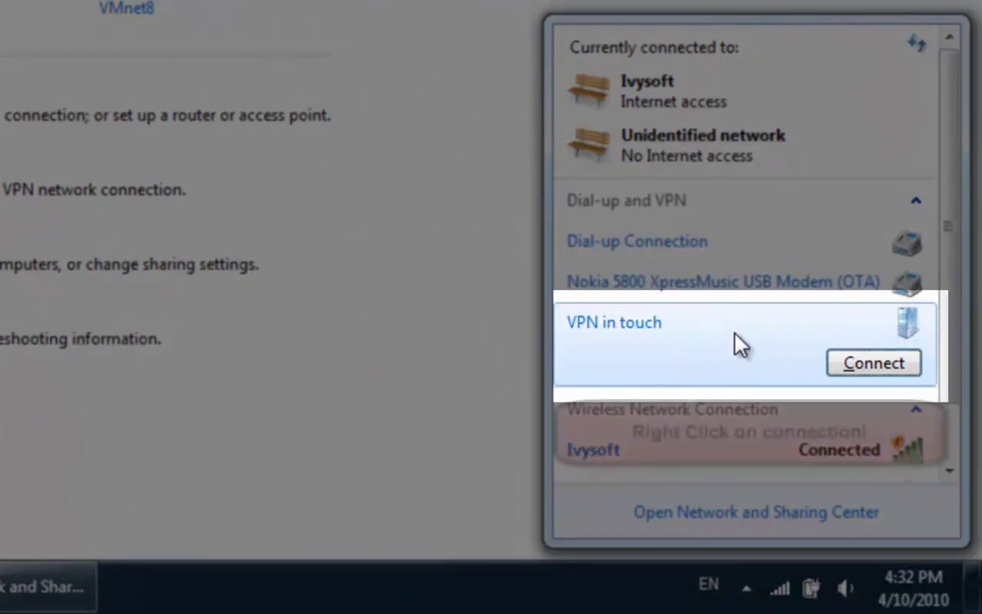
right_click(709, 335)
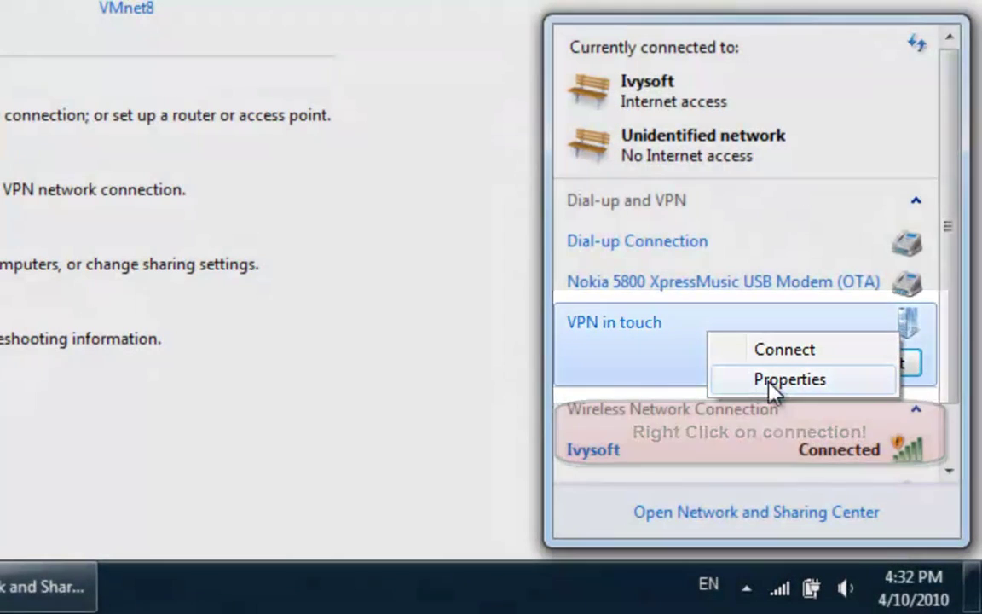
click(772, 388)
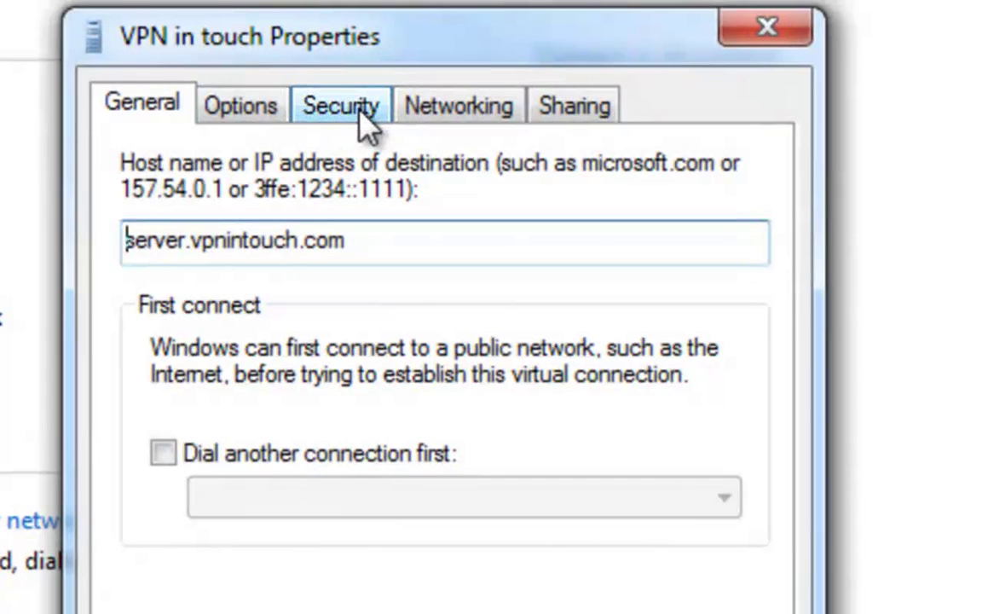
click(369, 125)
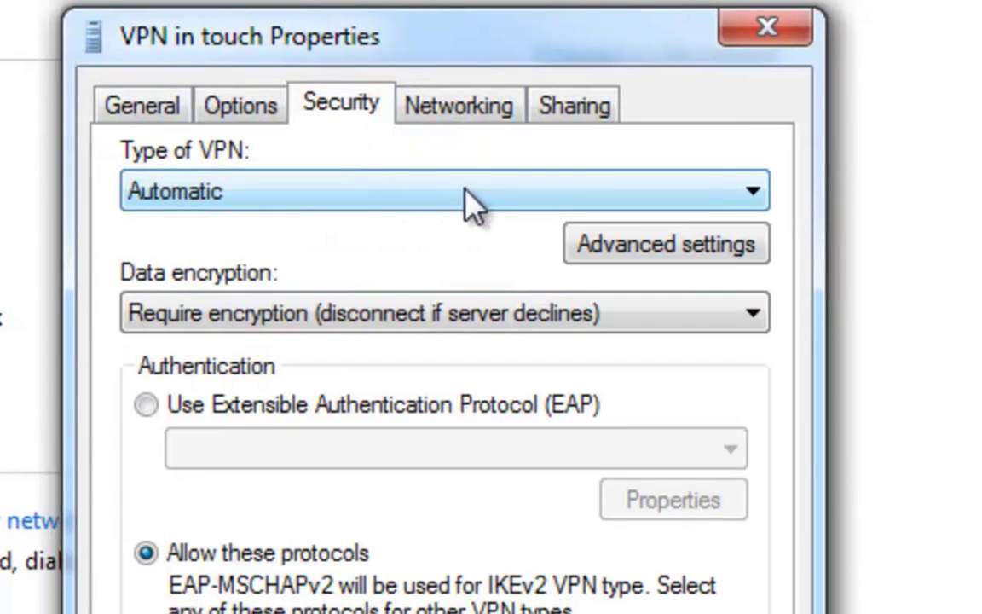
click(697, 204)
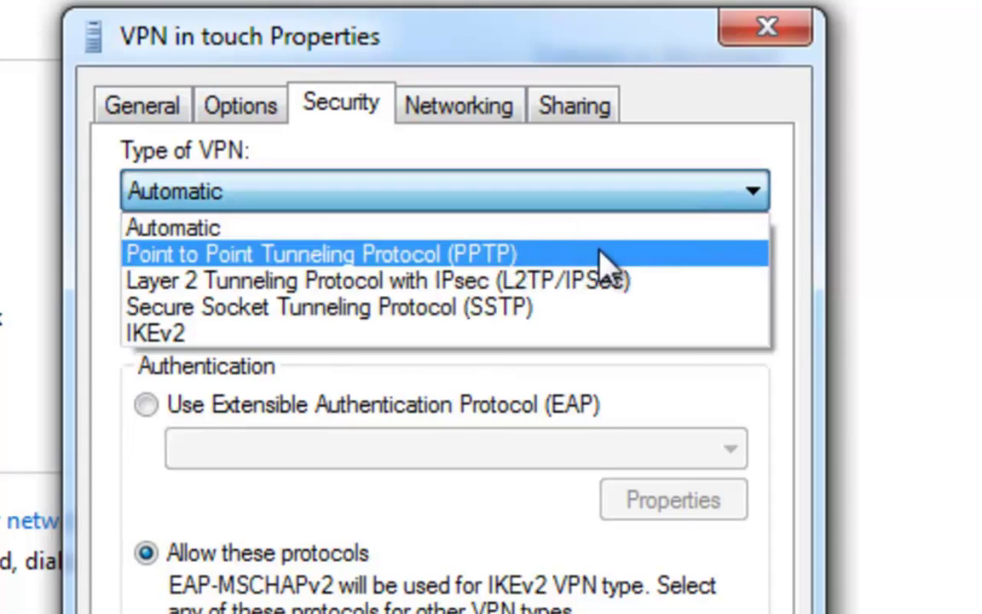
click(678, 268)
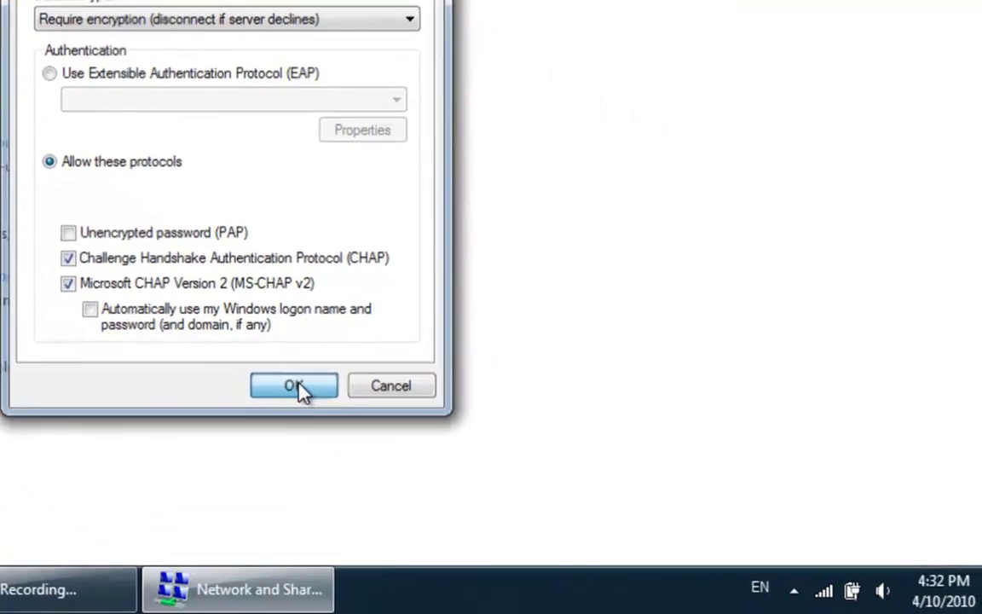
click(553, 565)
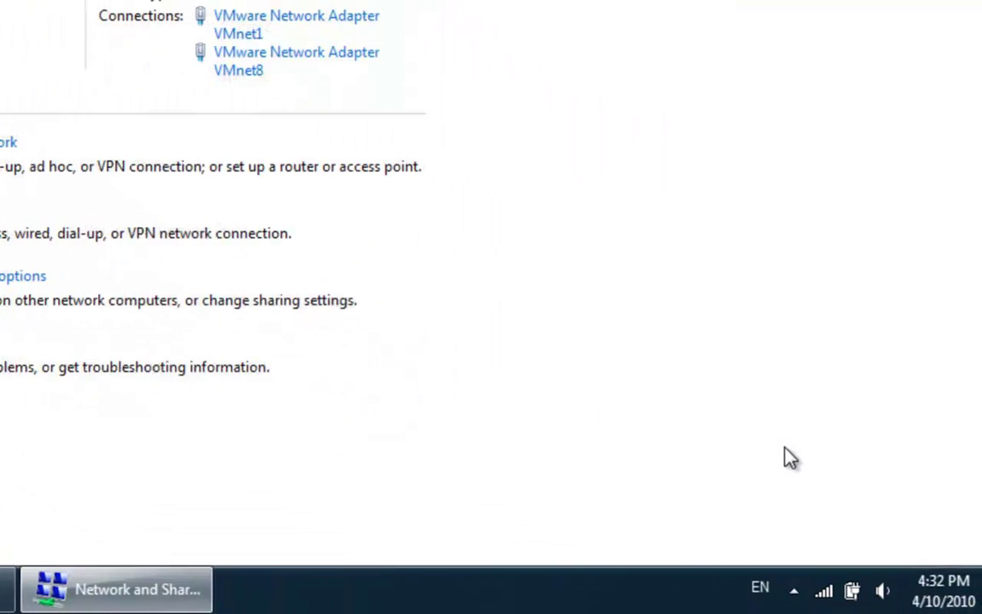
Step: Start connecting to VPN in touch from the list of available network connections
click(823, 591)
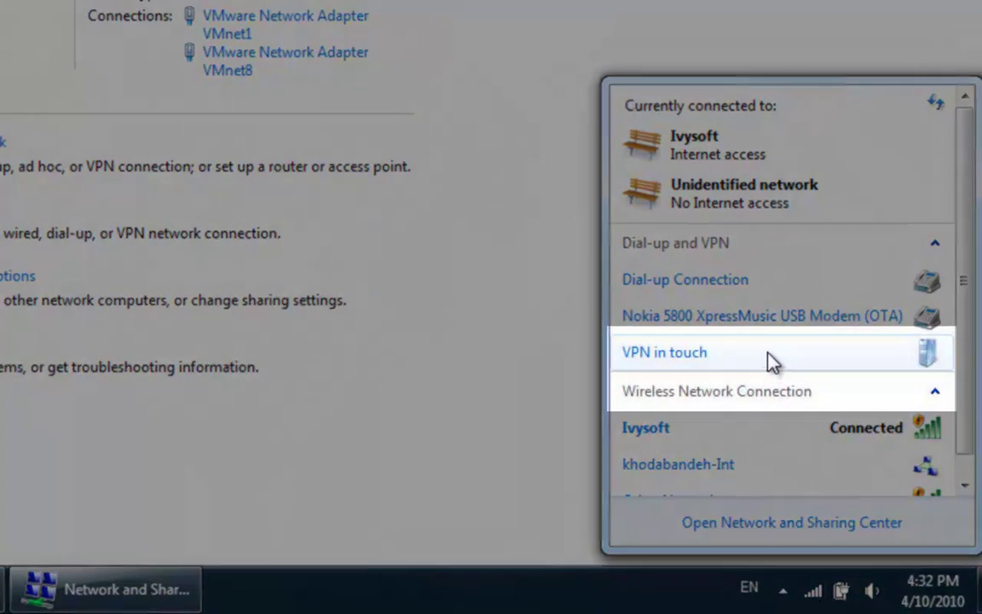
click(768, 360)
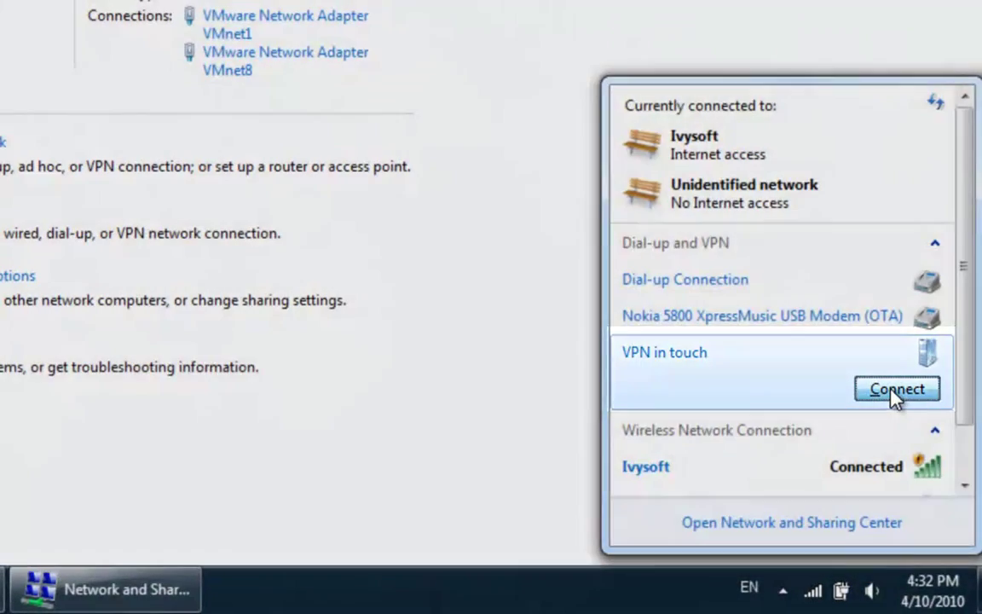
click(892, 394)
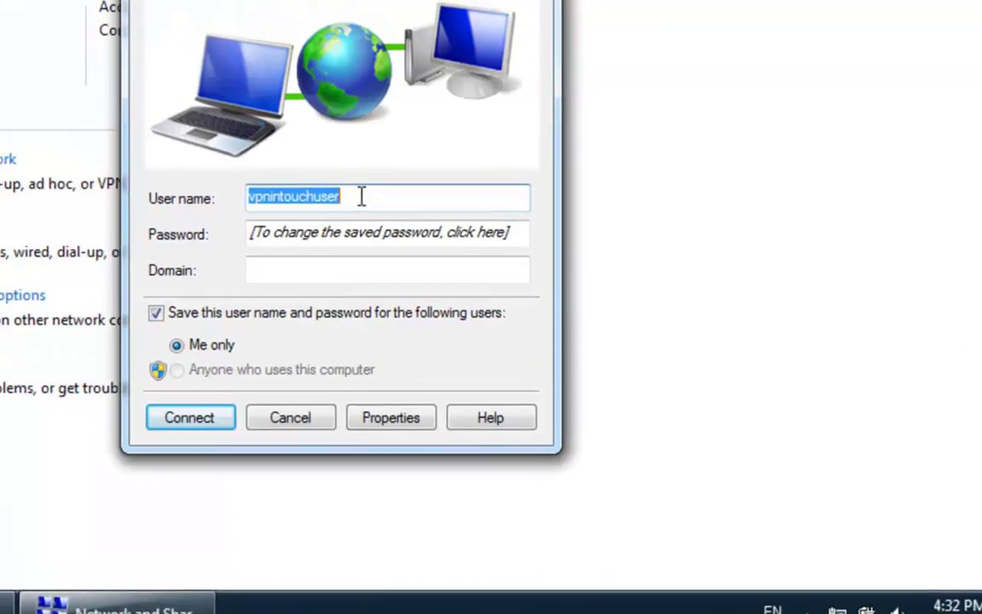